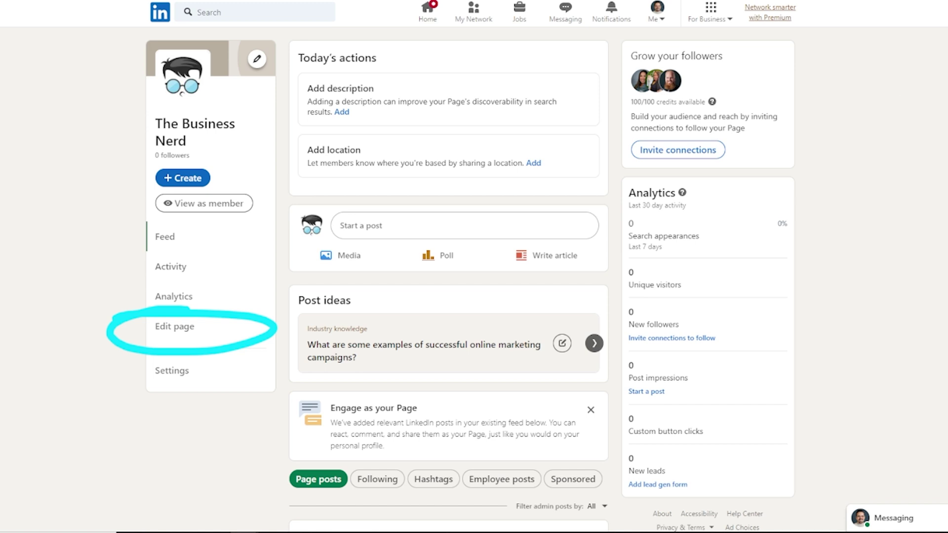
Close the cover-image options on The Business Nerd page with Escape.
{"action": "key", "text": "Escape"}
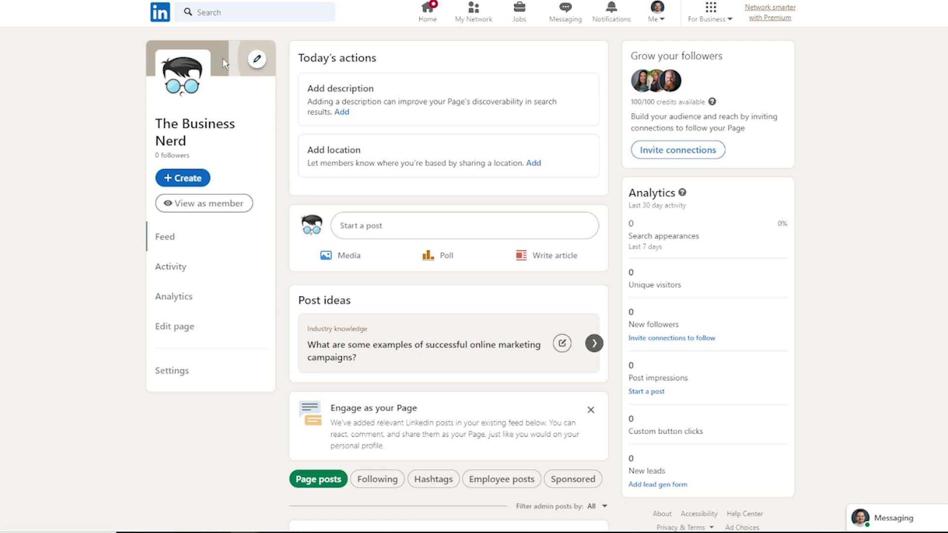
{"action": "left_click", "coordinate": [256, 59]}
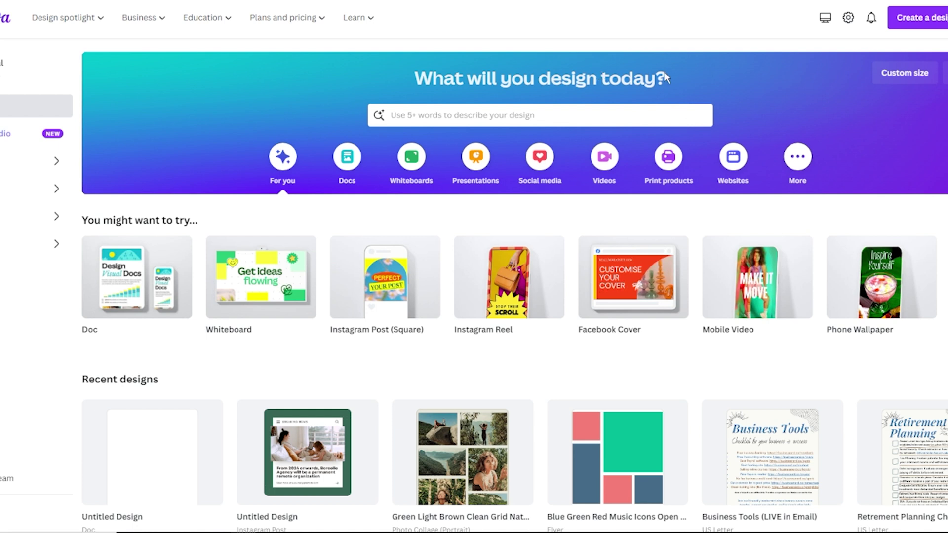
In Canva, start a new design with a custom size.
{"action": "left_click", "coordinate": [903, 19]}
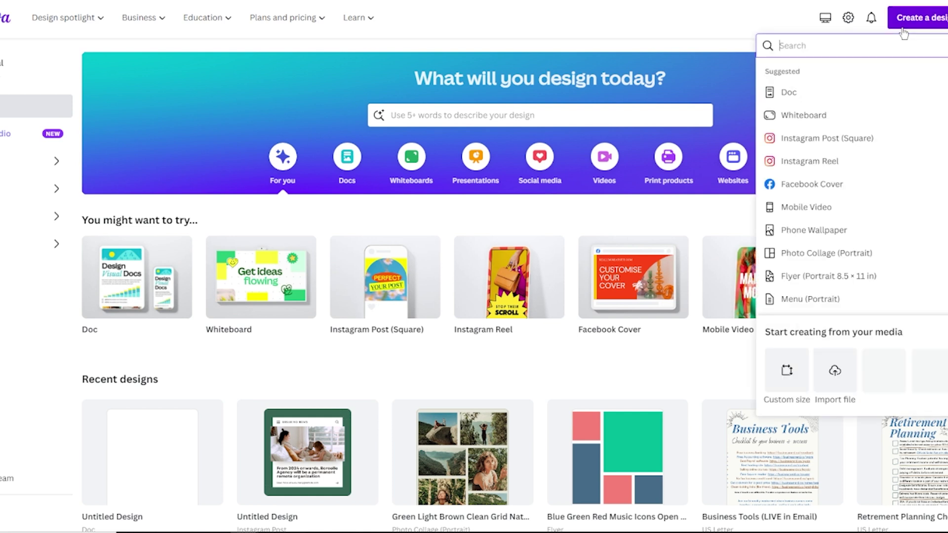
{"action": "left_click", "coordinate": [786, 371]}
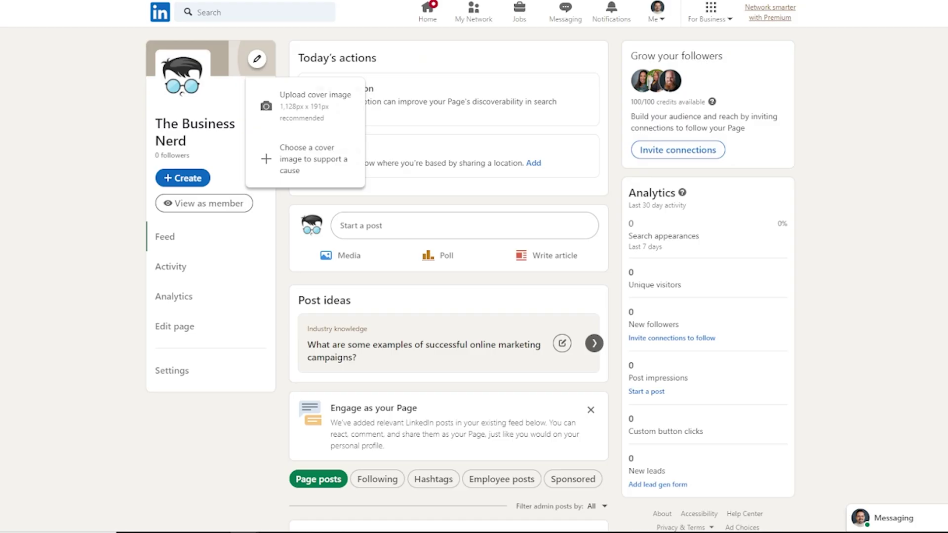
Dismiss the cover-image options to return to the admin feed.
{"action": "left_click", "coordinate": [257, 59]}
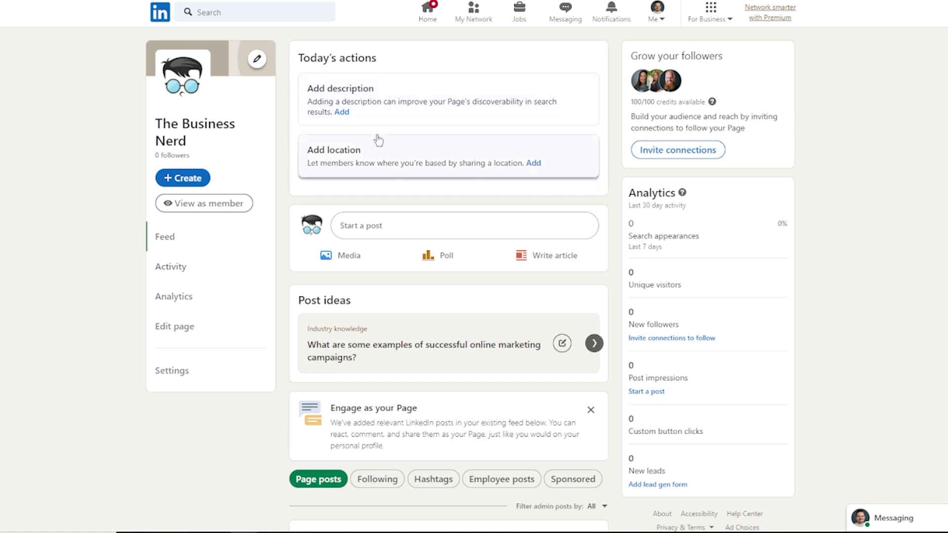
In the Edit dialog's Overview, toggle the no-website option on and off, then try the Phone and Year founded fields.
{"action": "left_click", "coordinate": [180, 334]}
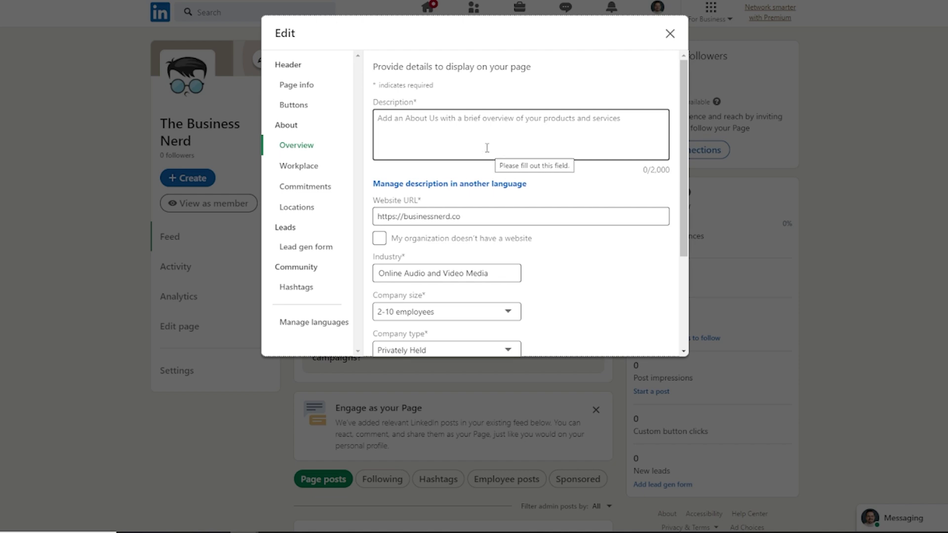
{"action": "scroll", "coordinate": [487, 148], "scroll_direction": "down", "scroll_amount": 2}
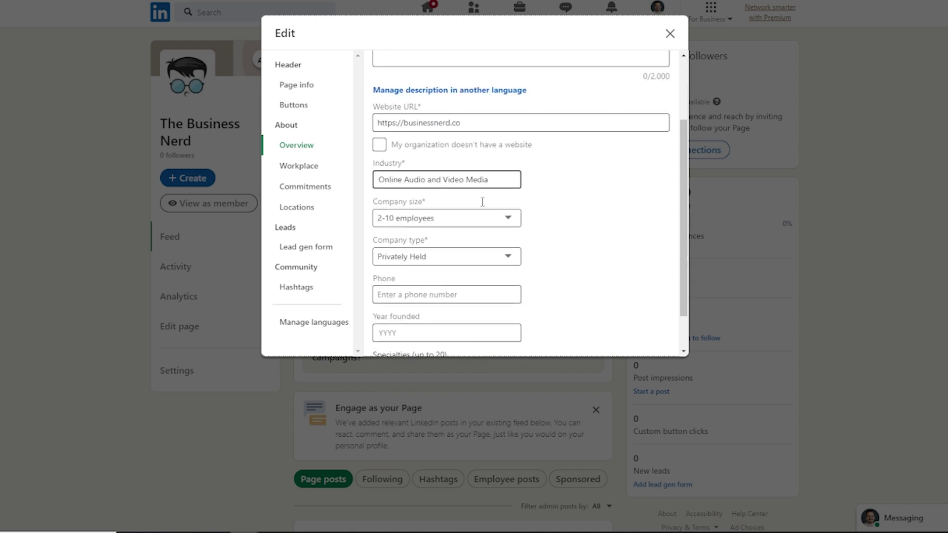
{"action": "left_click", "coordinate": [379, 143]}
{"action": "left_click", "coordinate": [379, 143]}
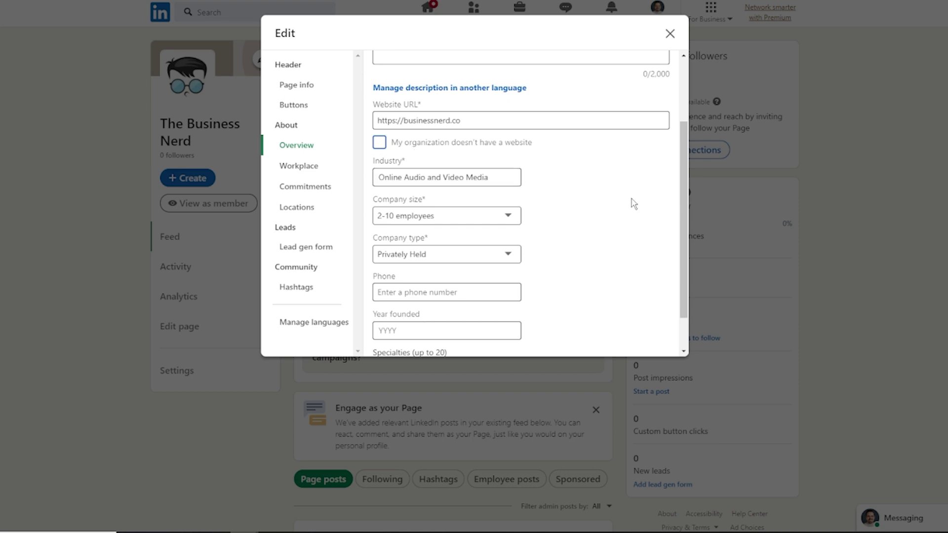
{"action": "scroll", "coordinate": [632, 204], "scroll_direction": "down", "scroll_amount": 1}
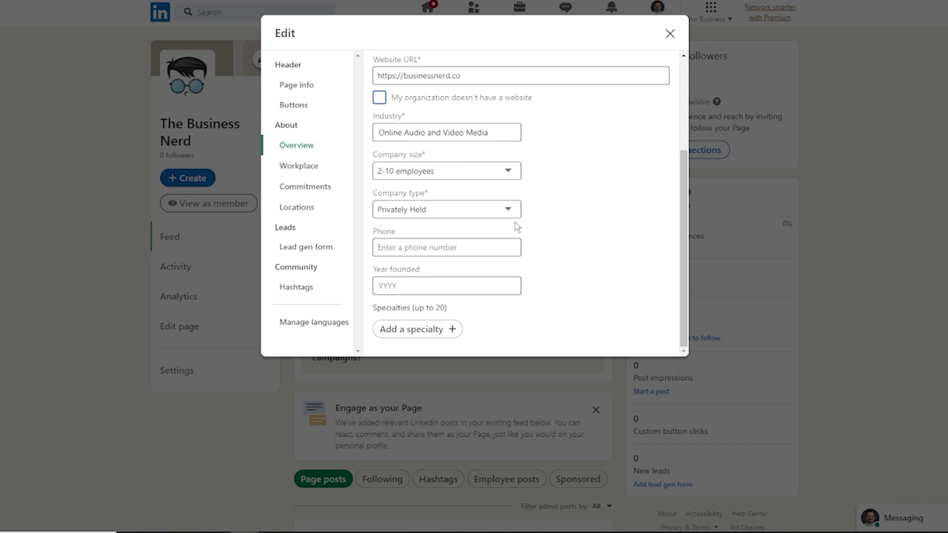
{"action": "left_click", "coordinate": [431, 252]}
{"action": "left_click", "coordinate": [429, 290]}
Switch on the Workplace module with Remote as the primary workplace policy.
{"action": "left_click", "coordinate": [313, 177]}
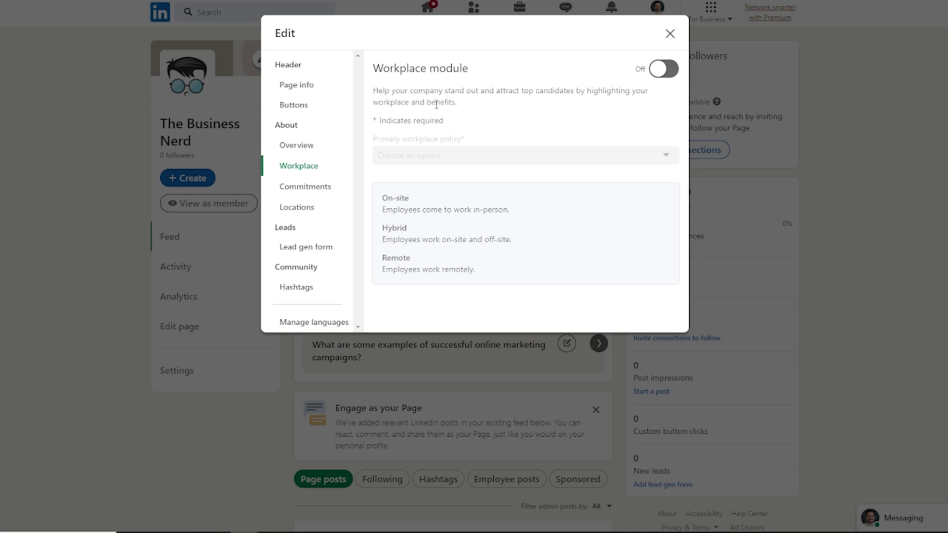
{"action": "left_click", "coordinate": [663, 69]}
{"action": "left_click", "coordinate": [434, 157]}
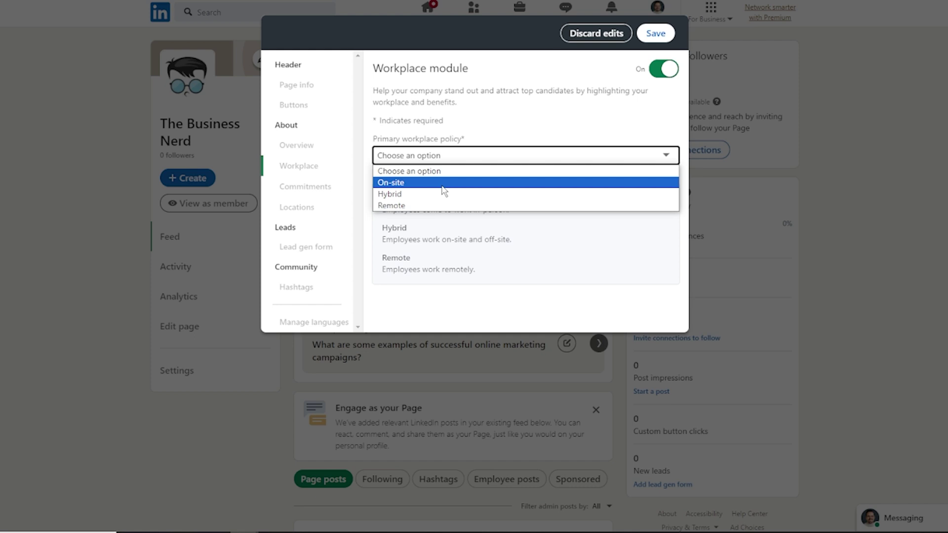
{"action": "left_click", "coordinate": [416, 204]}
Review the Workplace fields, switch the module back off, and move to Commitments.
{"action": "scroll", "coordinate": [485, 215], "scroll_direction": "down", "scroll_amount": 2}
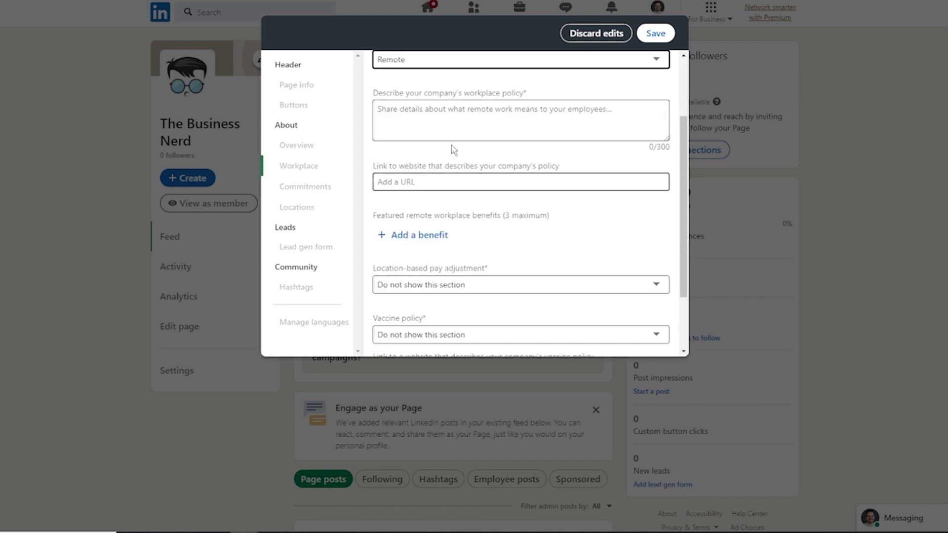
{"action": "scroll", "coordinate": [498, 121], "scroll_direction": "down", "scroll_amount": 2}
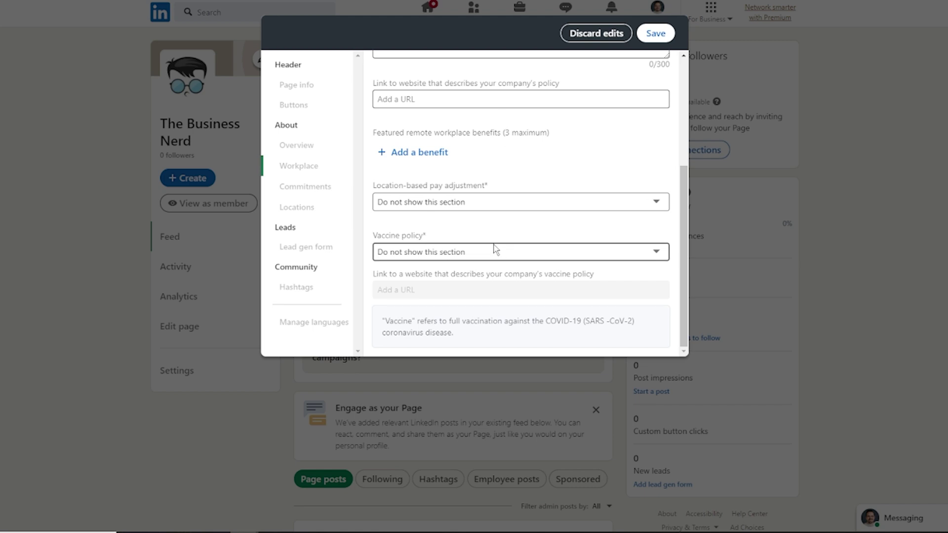
{"action": "scroll", "coordinate": [517, 252], "scroll_direction": "up", "scroll_amount": 4}
{"action": "left_click", "coordinate": [657, 70]}
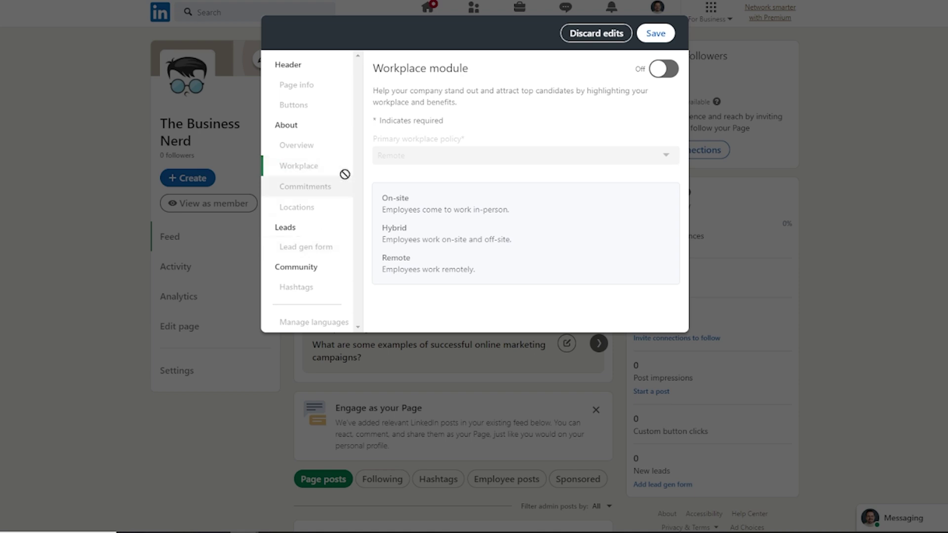
{"action": "left_click", "coordinate": [303, 188]}
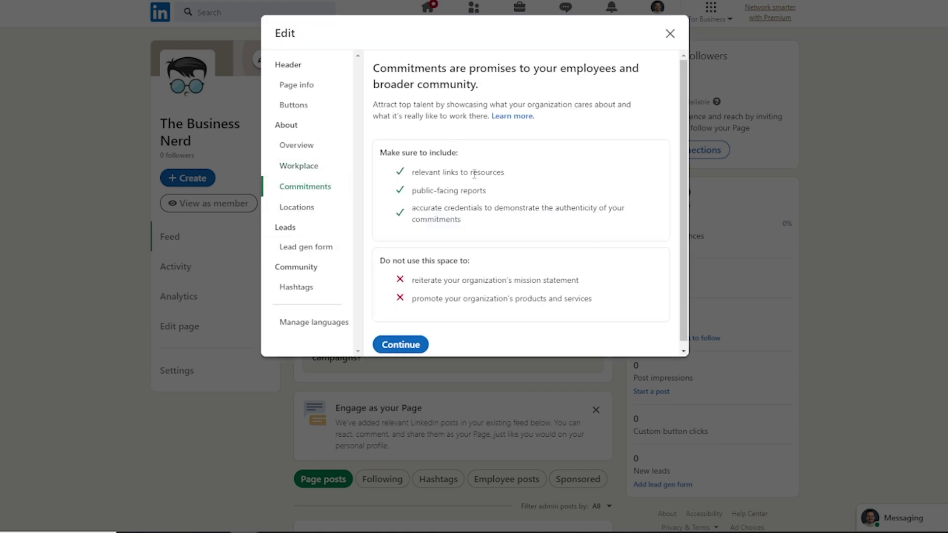
Highlight the Commitments intro sentence, then move to the Locations section.
{"action": "scroll", "coordinate": [487, 165], "scroll_direction": "down", "scroll_amount": 1}
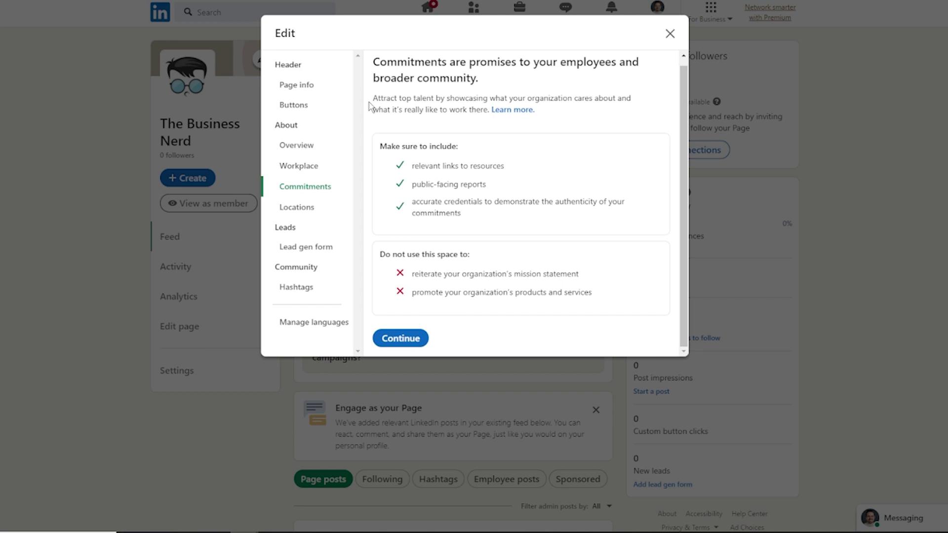
{"action": "left_click_drag", "start_coordinate": [374, 98], "coordinate": [480, 125]}
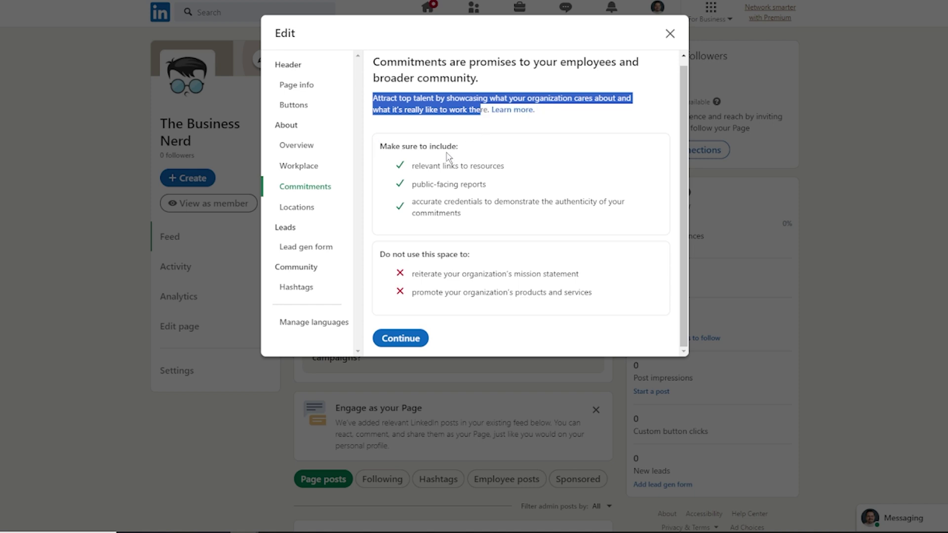
{"action": "left_click", "coordinate": [296, 208]}
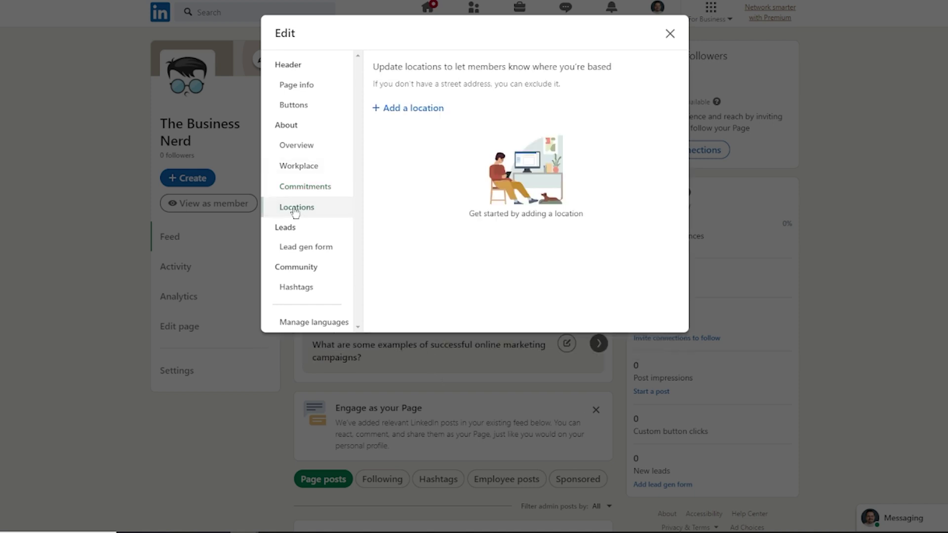
Start a new location and tick, then untick, the no-street-address option.
{"action": "left_click", "coordinate": [433, 110]}
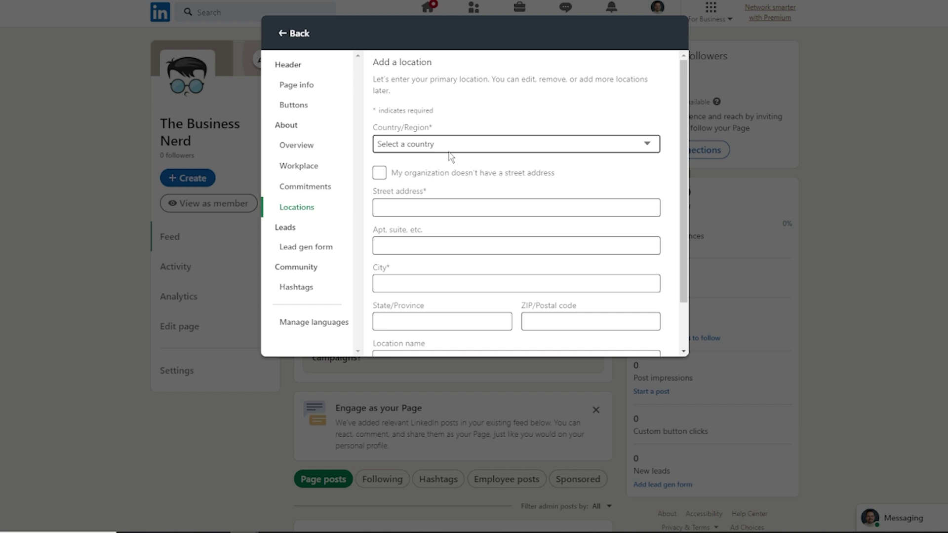
{"action": "scroll", "coordinate": [395, 179], "scroll_direction": "down", "scroll_amount": 1}
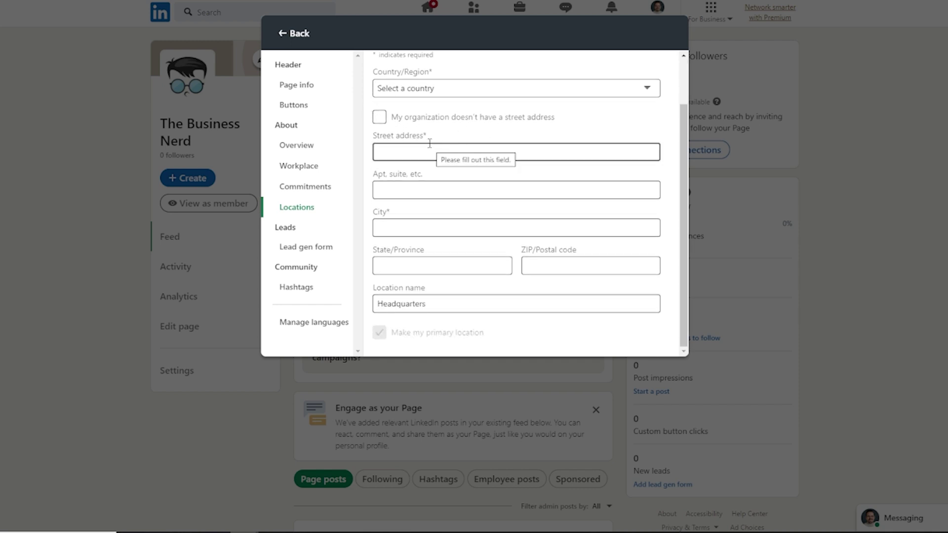
{"action": "left_click", "coordinate": [379, 118]}
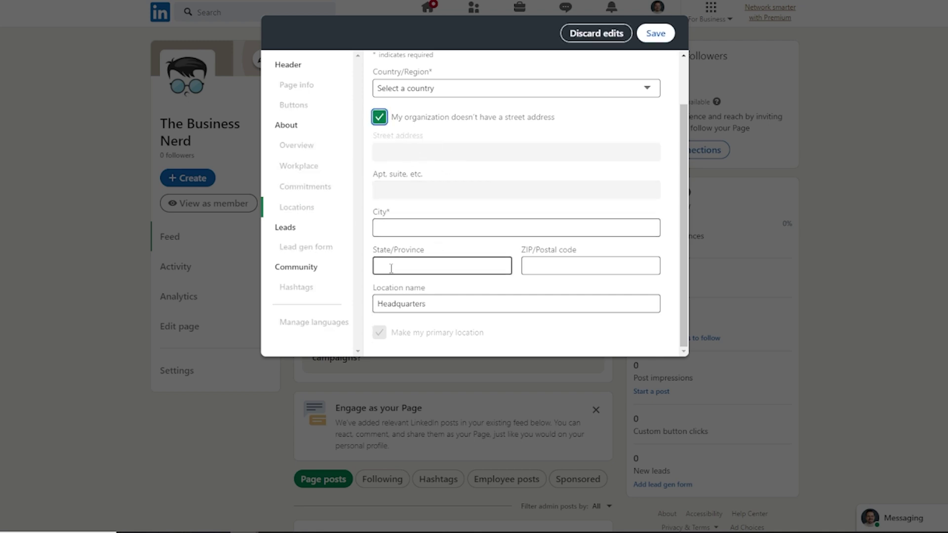
{"action": "left_click", "coordinate": [379, 117]}
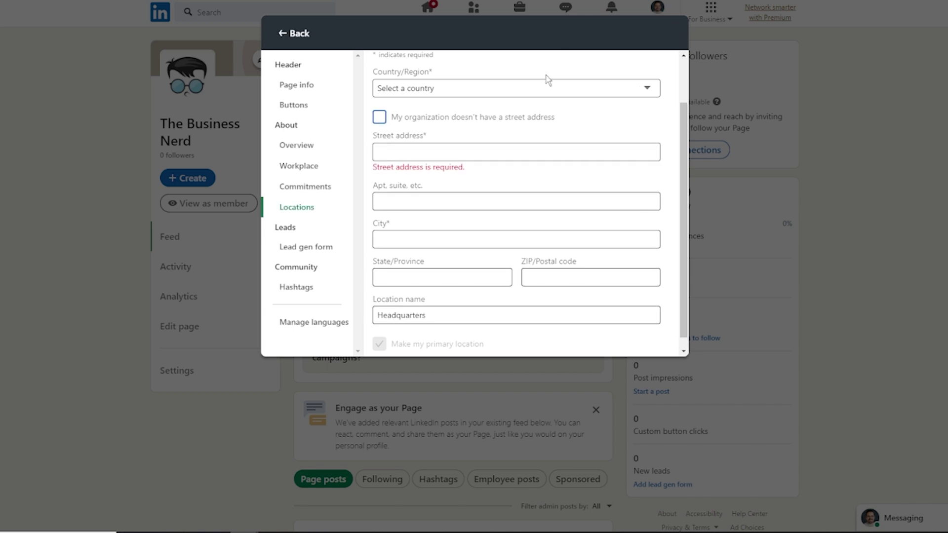
Step through Lead gen form and Hashtags to Manage languages, where English is the default language.
{"action": "left_click", "coordinate": [302, 248]}
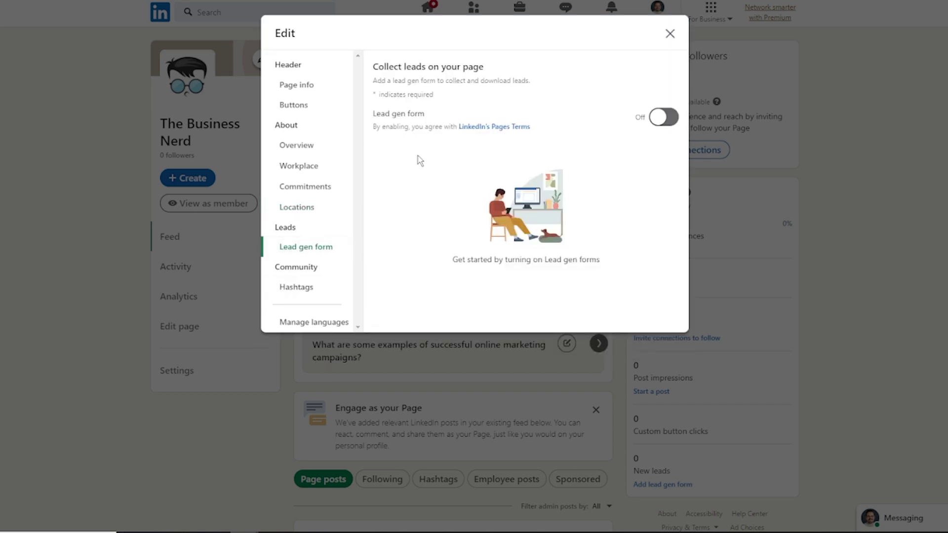
{"action": "left_click", "coordinate": [305, 289]}
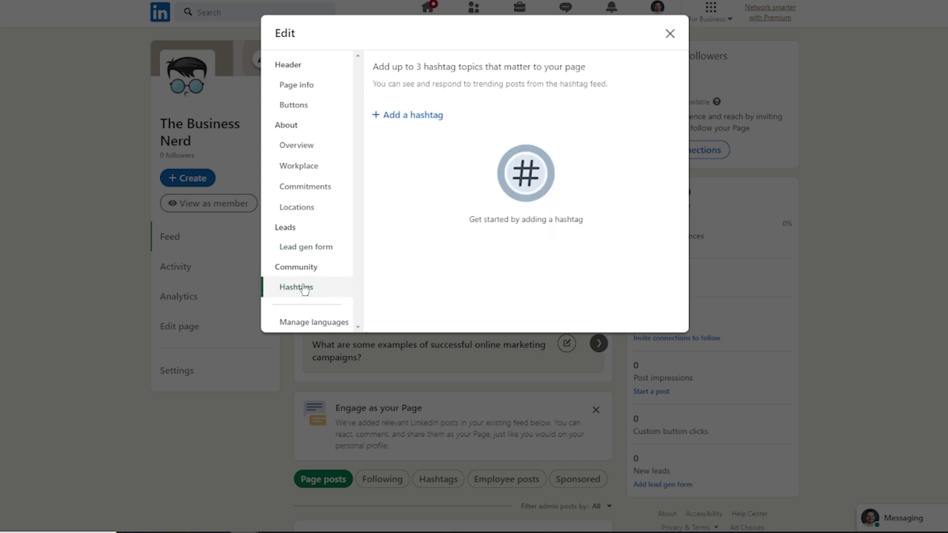
{"action": "left_click", "coordinate": [301, 323]}
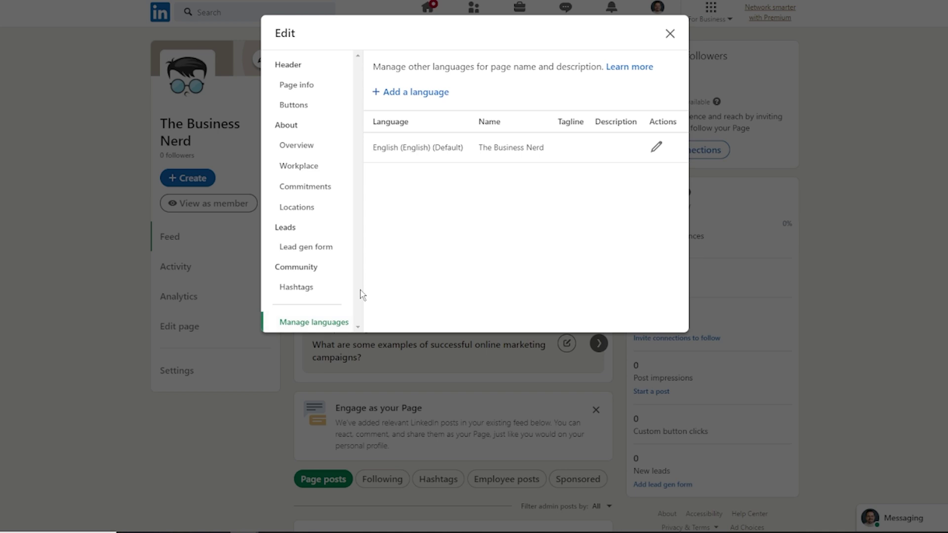
Add Español (Spanish) as a new page language, then discard the entry.
{"action": "left_click", "coordinate": [400, 93]}
{"action": "left_click", "coordinate": [447, 124]}
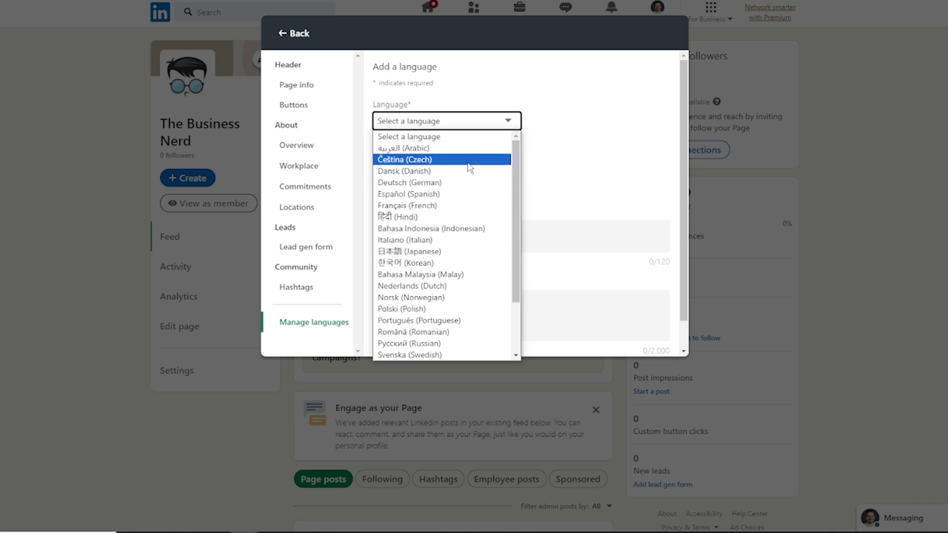
{"action": "left_click", "coordinate": [439, 194]}
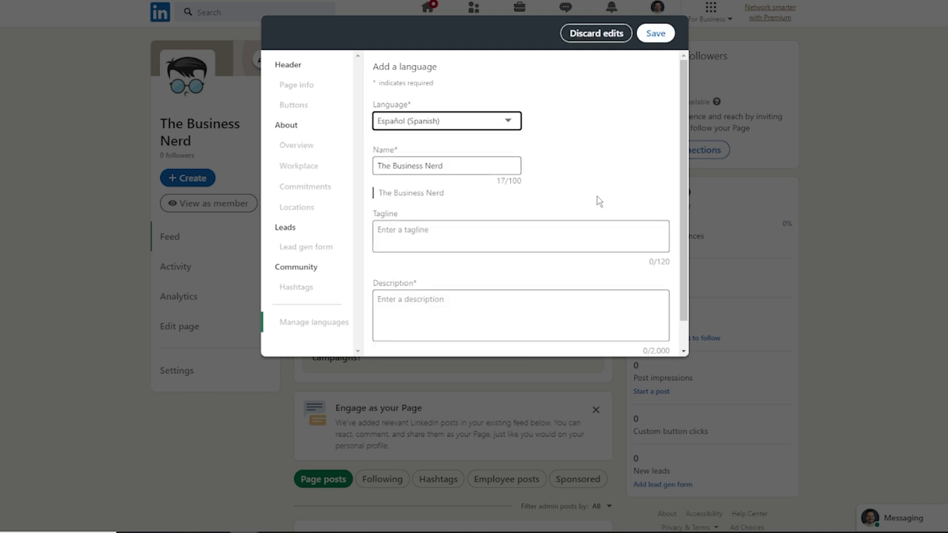
{"action": "scroll", "coordinate": [494, 205], "scroll_direction": "down", "scroll_amount": 1}
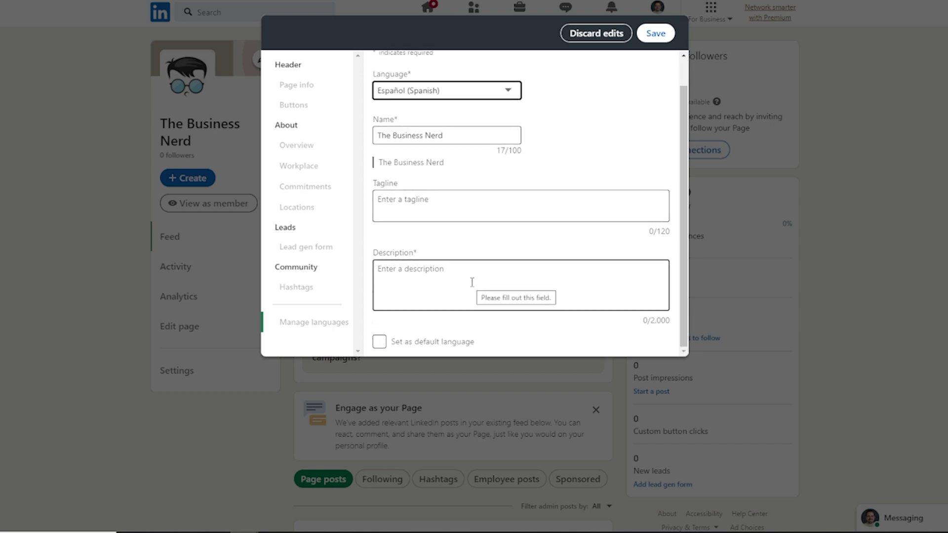
{"action": "left_click", "coordinate": [603, 34]}
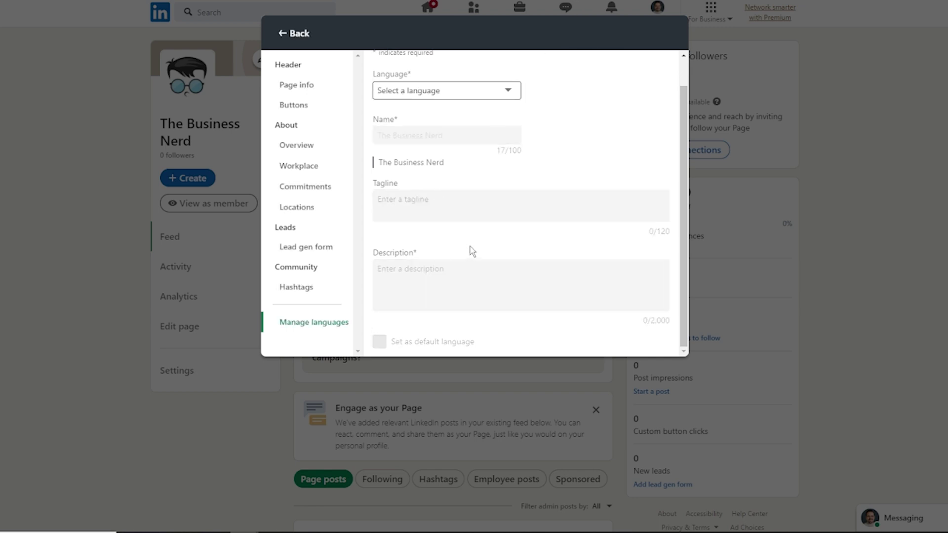
Return to Page info, showing the logo, The Business Nerd name and public URL.
{"action": "left_click", "coordinate": [294, 86]}
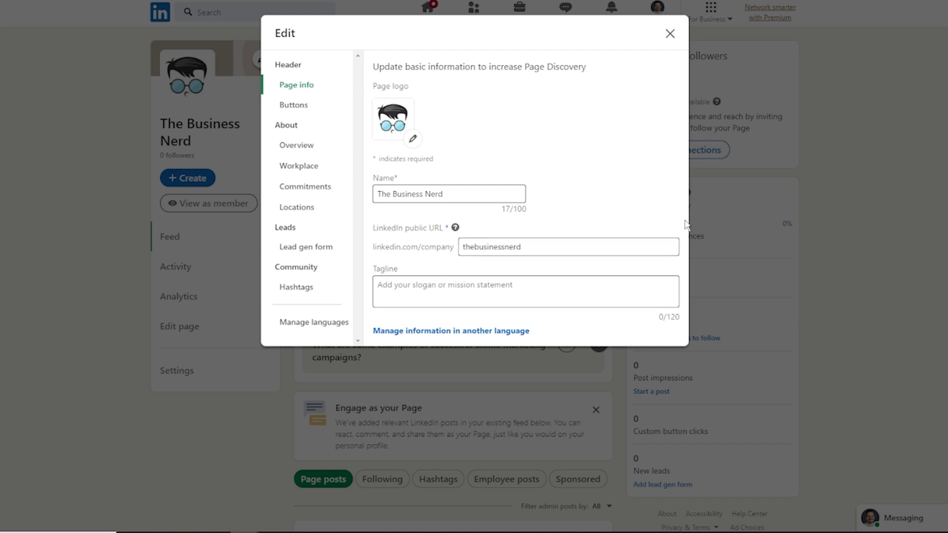
{"action": "left_click", "coordinate": [294, 105]}
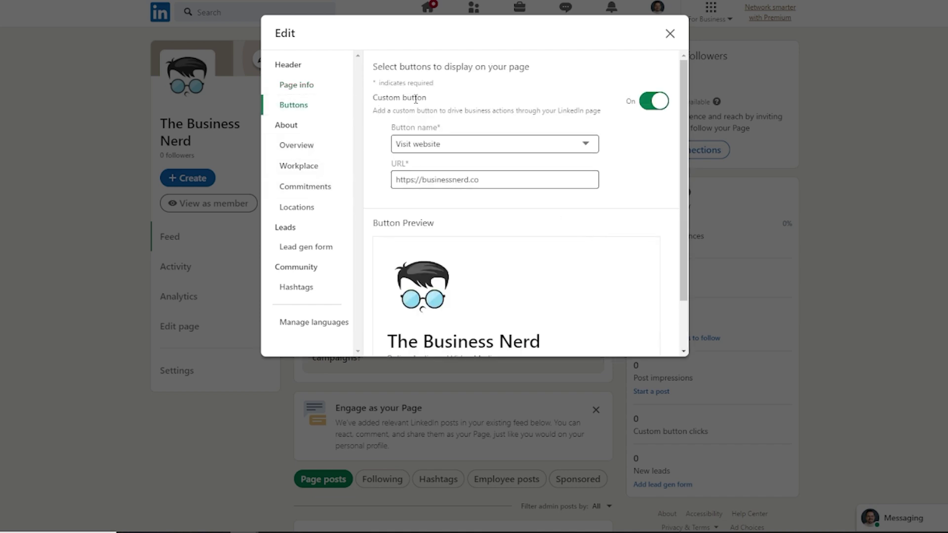
{"action": "left_click", "coordinate": [544, 146]}
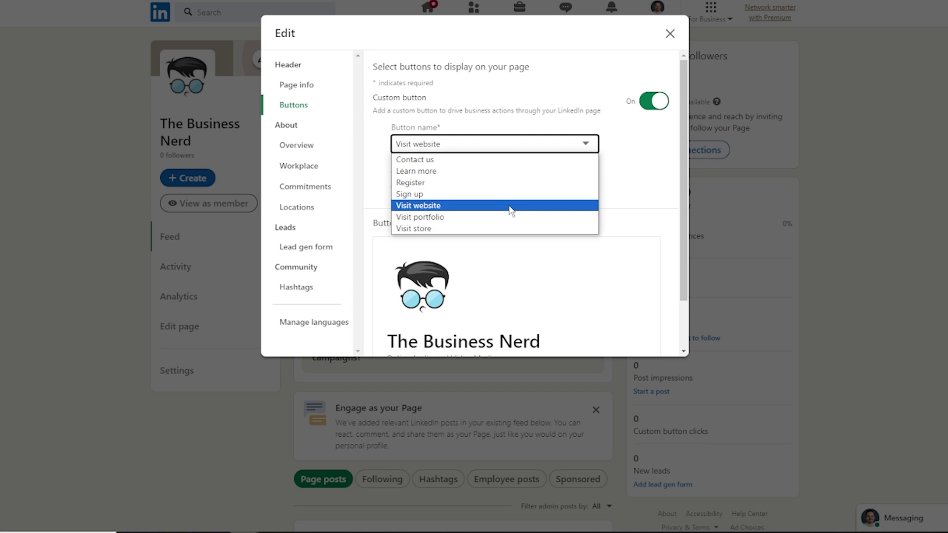
{"action": "left_click", "coordinate": [650, 149]}
{"action": "left_click", "coordinate": [491, 181]}
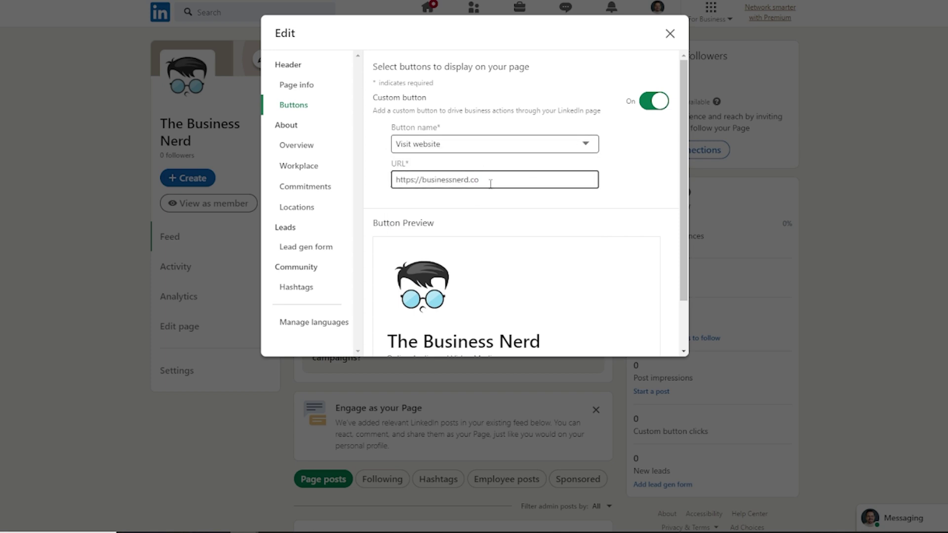
{"action": "scroll", "coordinate": [491, 184], "scroll_direction": "down", "scroll_amount": 2}
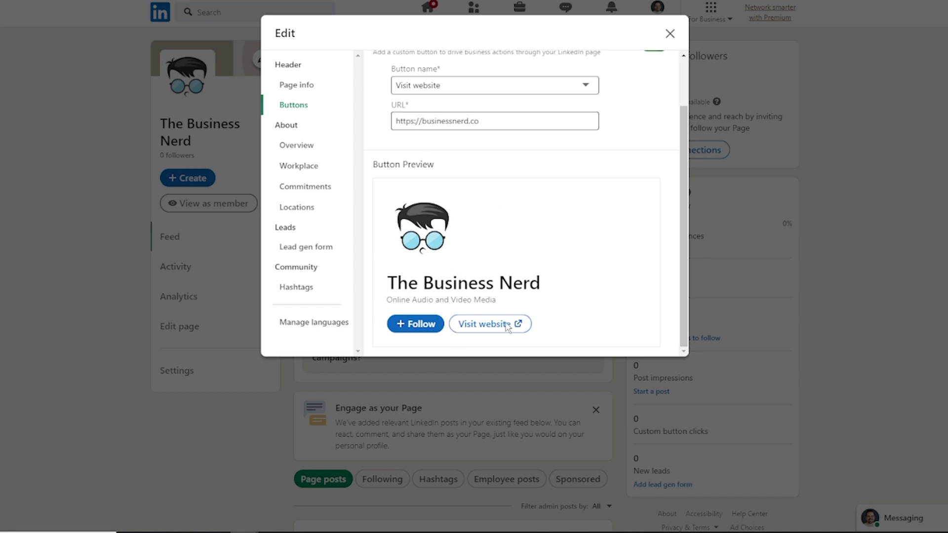
{"action": "scroll", "coordinate": [502, 323], "scroll_direction": "up", "scroll_amount": 2}
Rename the custom button to Sign up and check its preview beside Follow.
{"action": "left_click", "coordinate": [475, 144]}
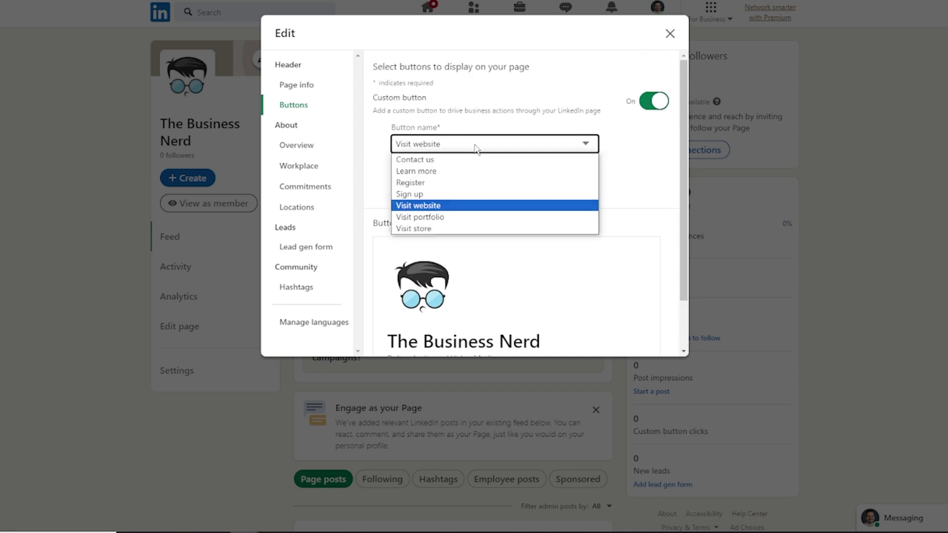
{"action": "left_click", "coordinate": [590, 194]}
{"action": "scroll", "coordinate": [593, 207], "scroll_direction": "down", "scroll_amount": 2}
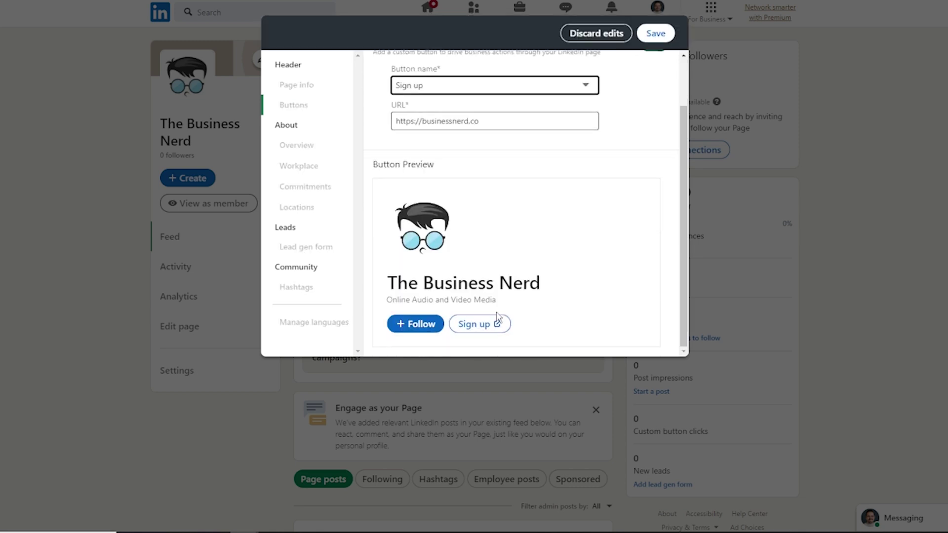
{"action": "scroll", "coordinate": [489, 326], "scroll_direction": "up", "scroll_amount": 2}
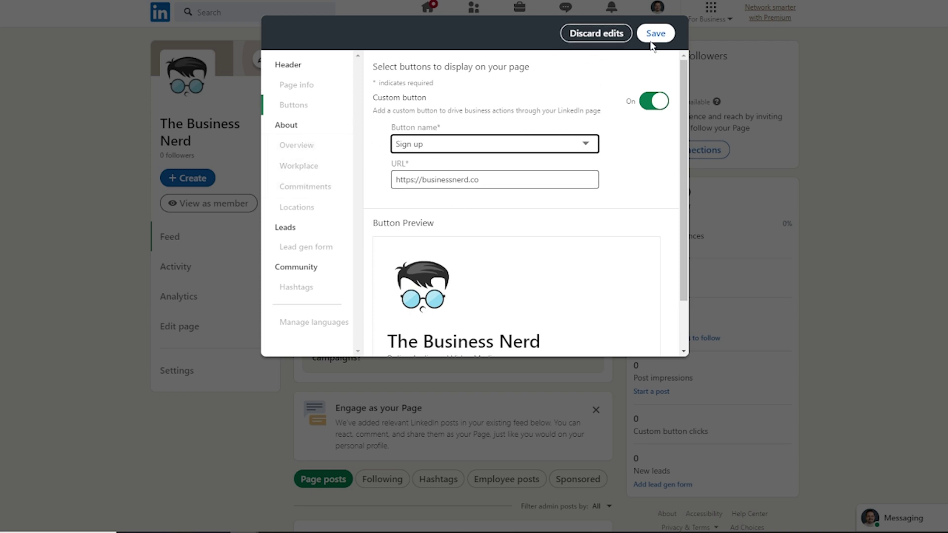
Discard the Sign up edit so the button reverts to Visit website.
{"action": "left_click", "coordinate": [589, 39]}
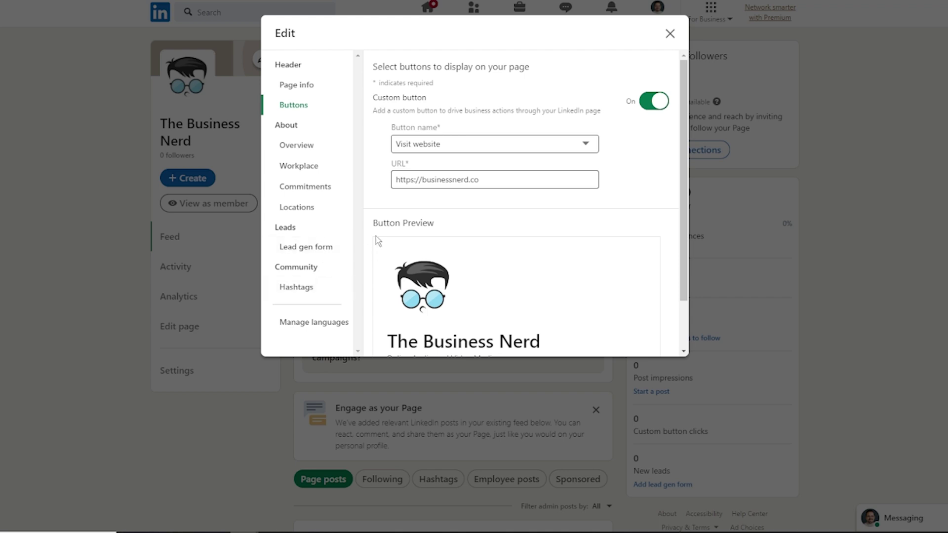
{"action": "mouse_move", "coordinate": [309, 36]}
{"action": "left_mouse_down"}
{"action": "mouse_move", "coordinate": [358, 143]}
{"action": "mouse_move", "coordinate": [342, 286]}
{"action": "mouse_move", "coordinate": [327, 317]}
{"action": "left_mouse_up"}
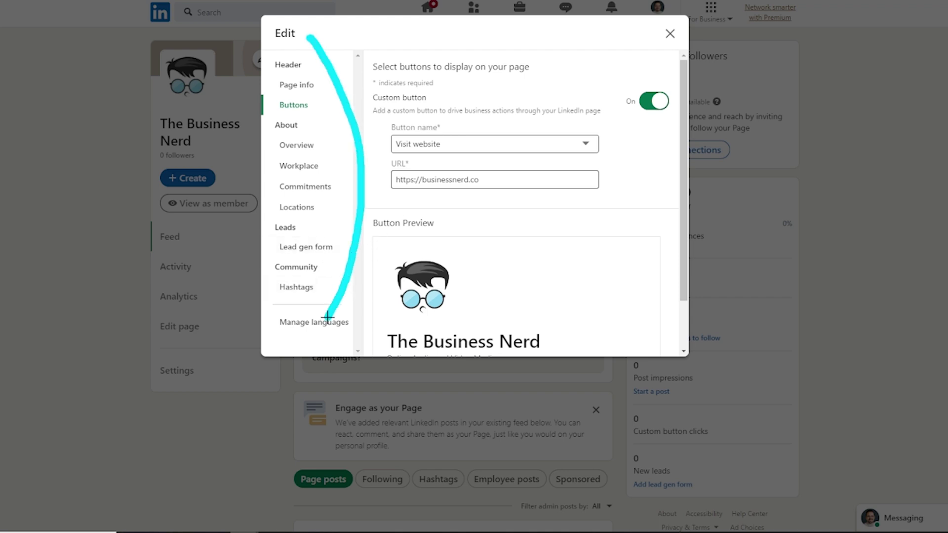